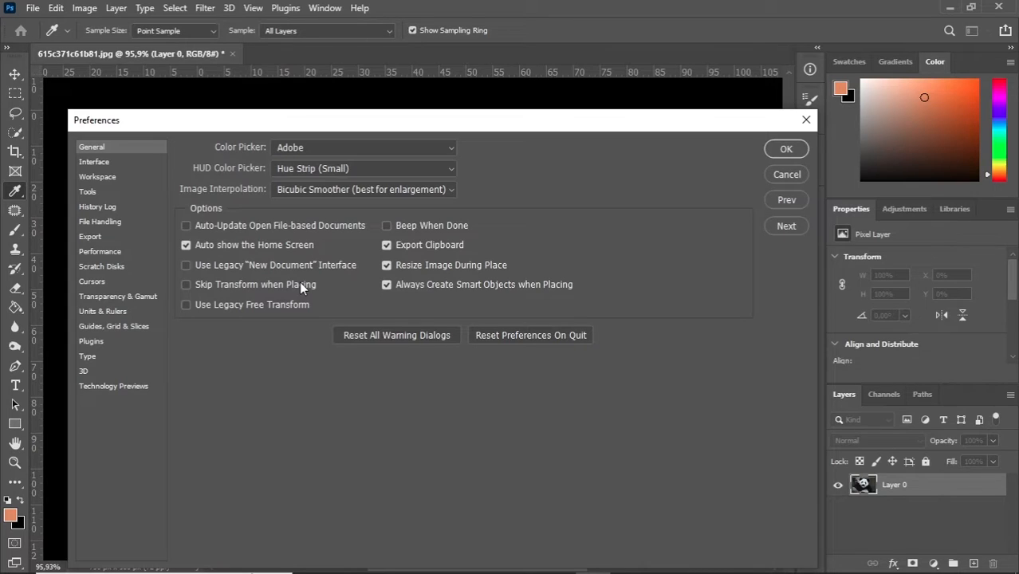
In the Technology Previews preferences, keep Enable Preserve Details 2.0 Upscale switched on and accept the preferences.
left_click(150, 386)
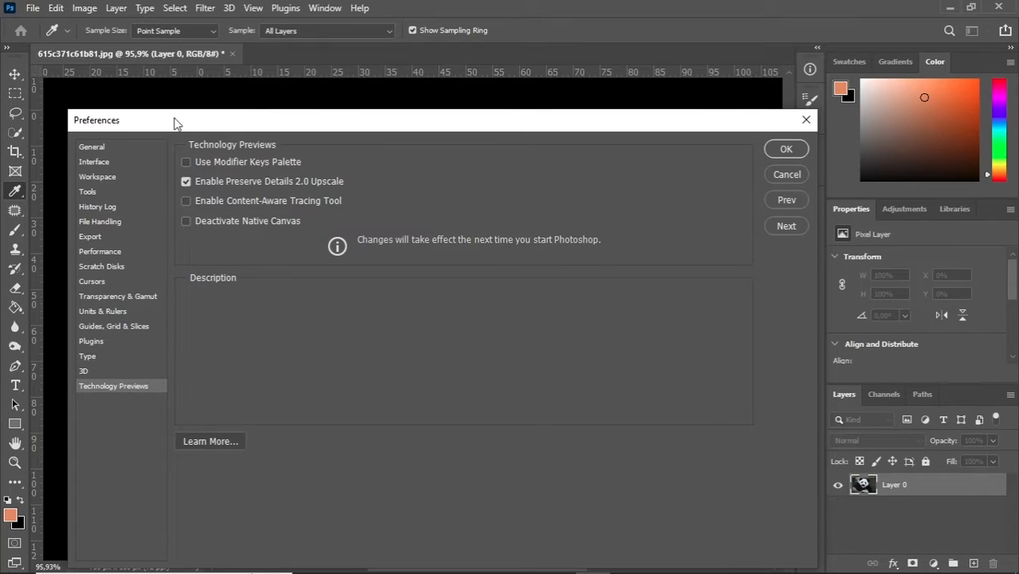
left_click(298, 182)
left_click(782, 149)
Convert the panda layer to a smart object for smart filters and switch to the Move tool.
key("z")
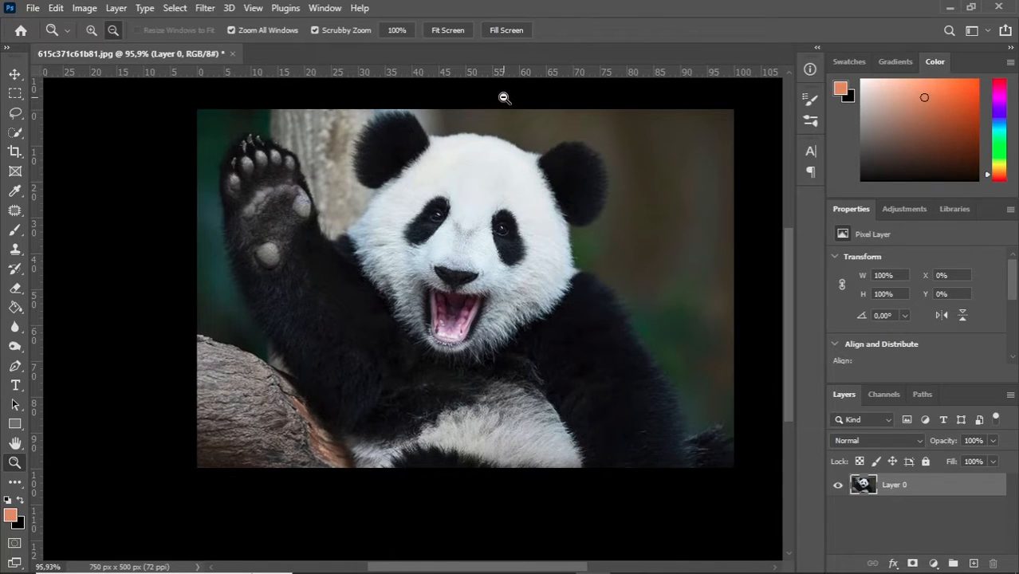
left_click_drag(507, 91, 514, 80)
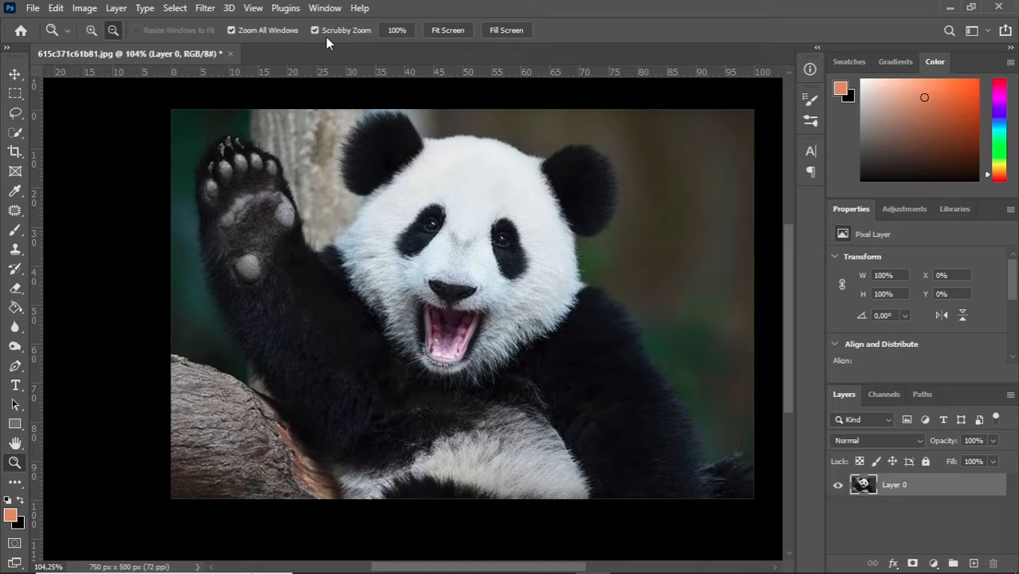
left_click(206, 8)
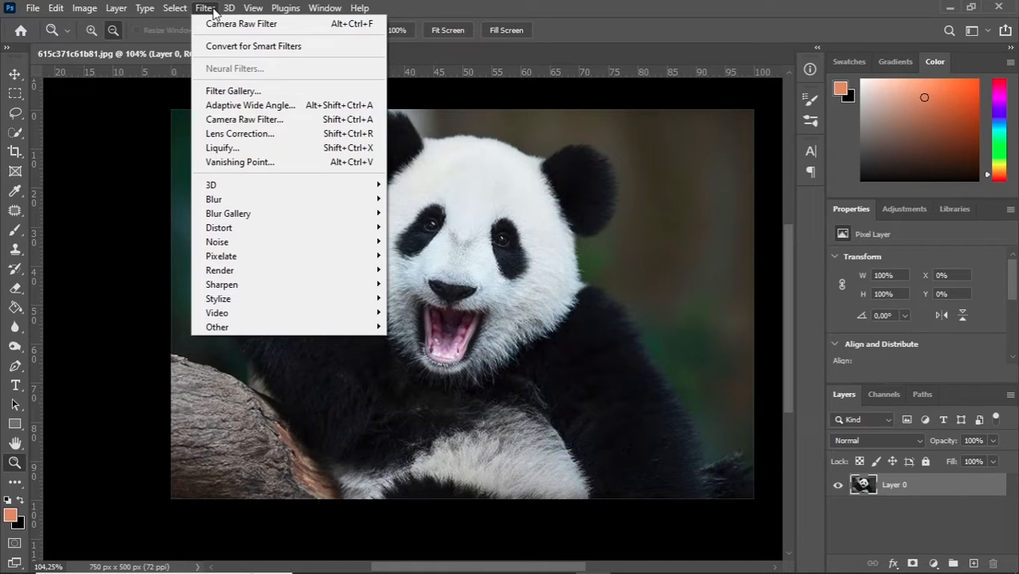
left_click(225, 46)
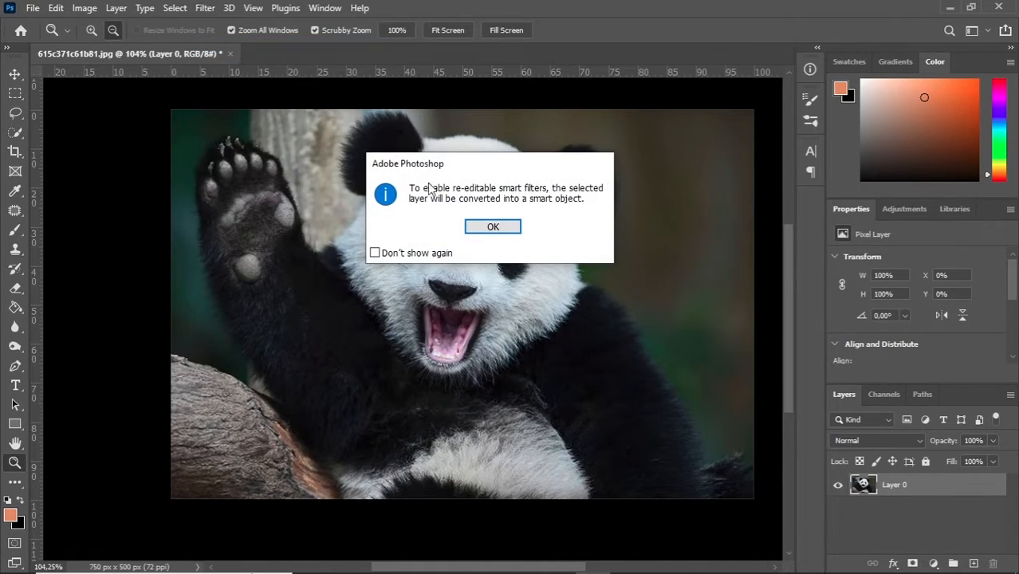
left_click(492, 228)
key("b")
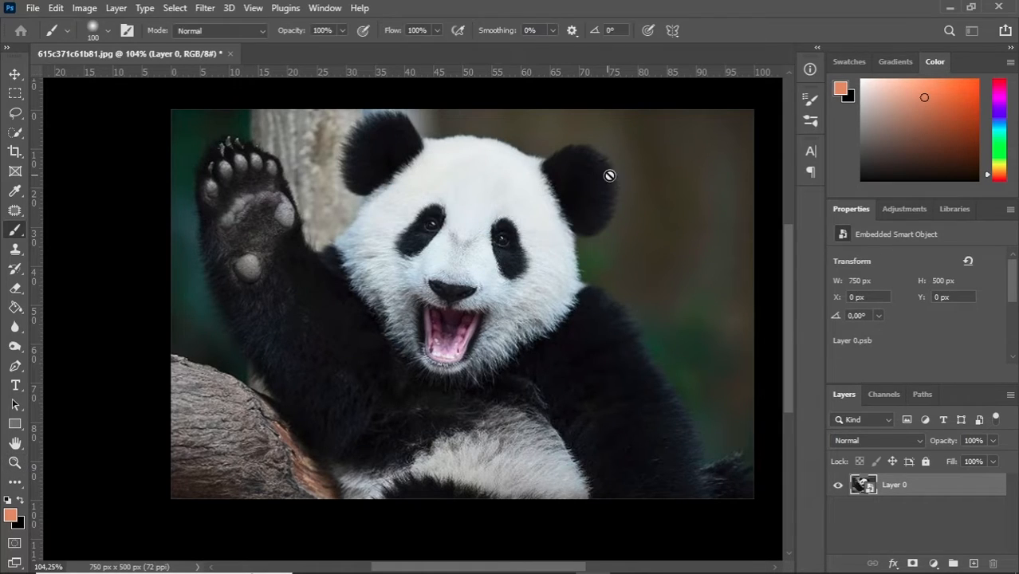
left_click(8, 78)
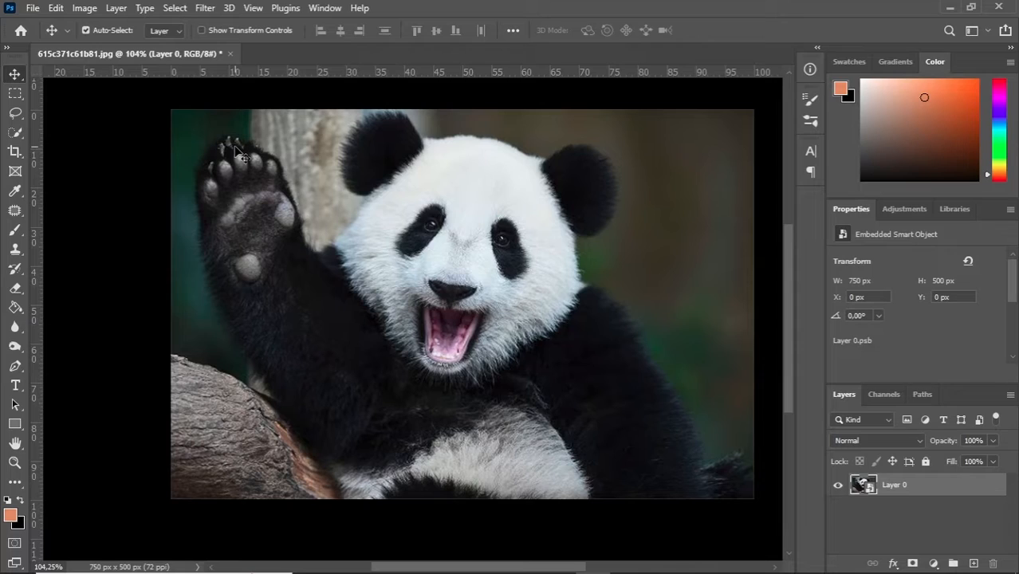
Open the Image Size settings, choose Automatic resampling and enlarge the preview to 200%.
left_click(88, 7)
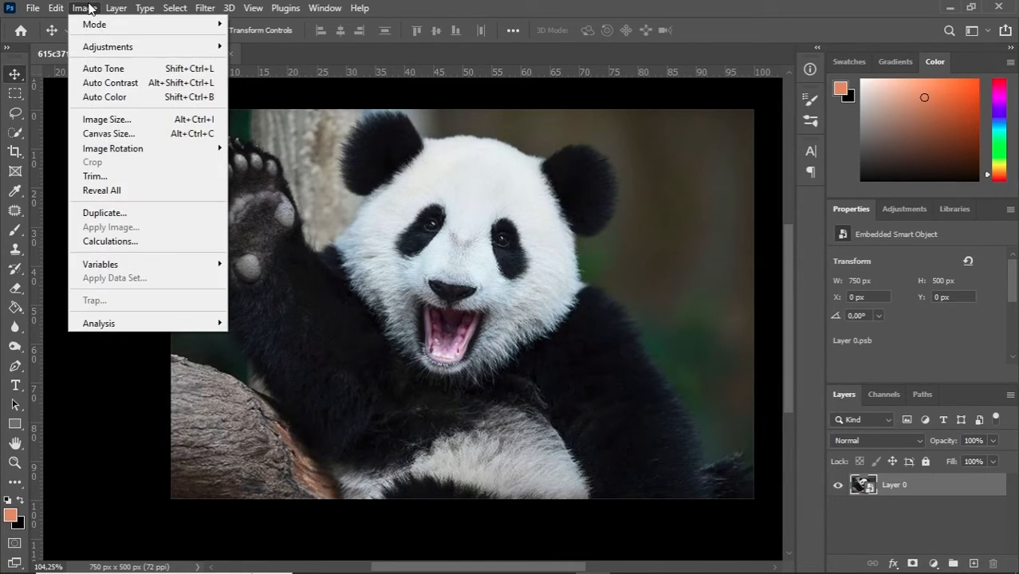
left_click(104, 120)
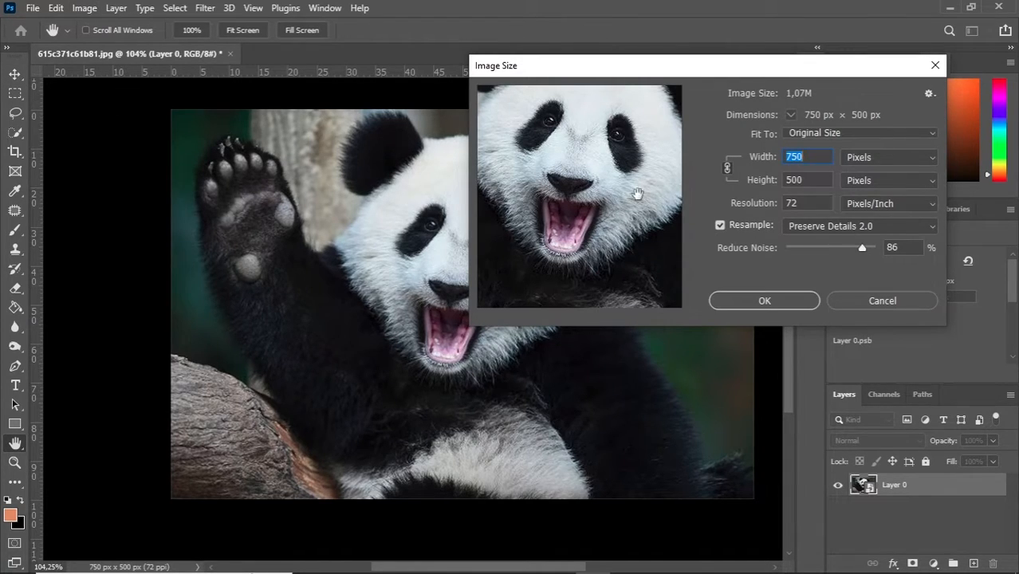
left_click(800, 230)
left_click(820, 247)
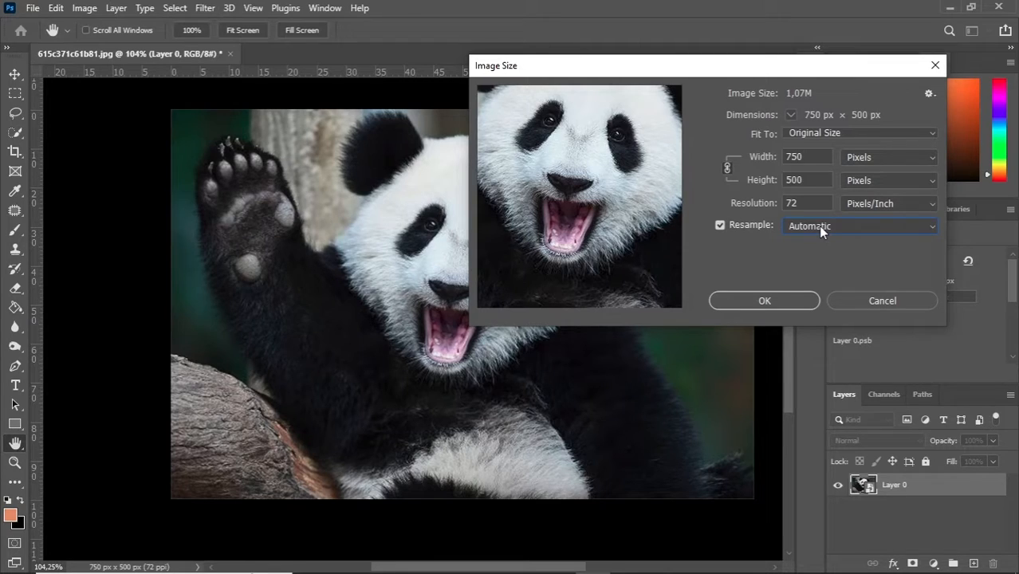
mouse_move(550, 172)
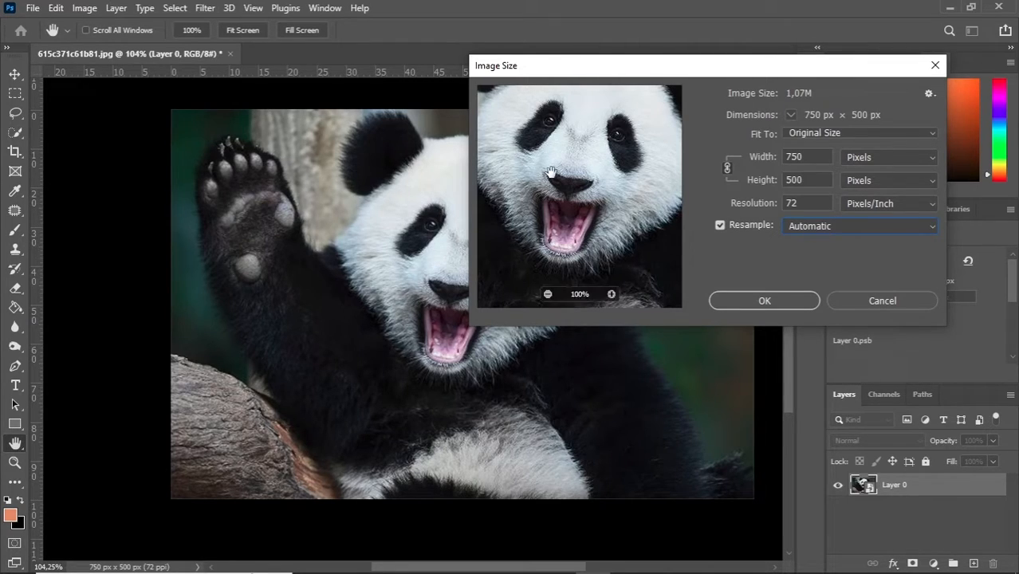
left_click(612, 294)
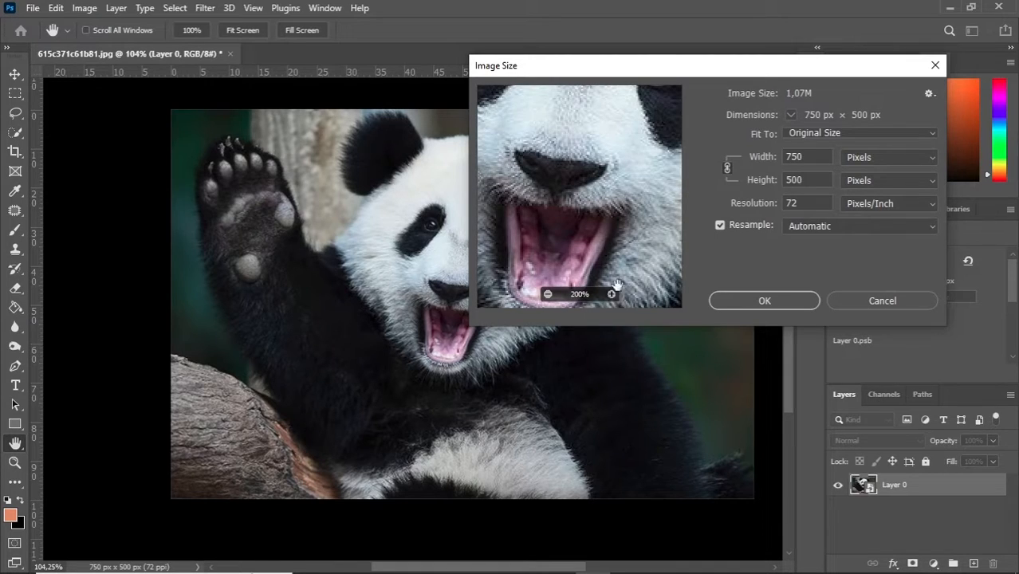
Set the resampling method to Preserve Details 2.0 with noise reduction at 0%, and return the preview to 100%.
left_click(803, 225)
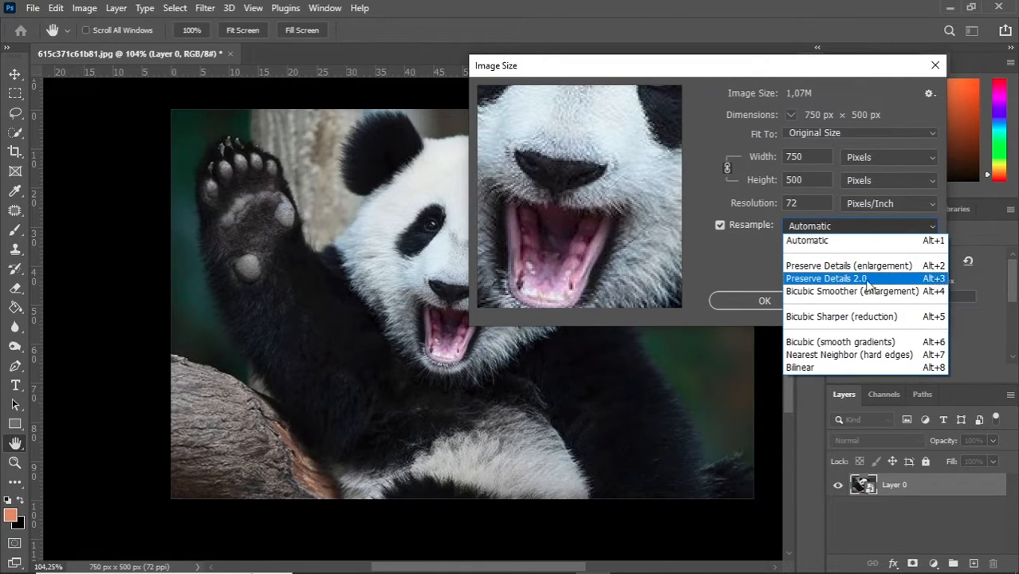
left_click(809, 280)
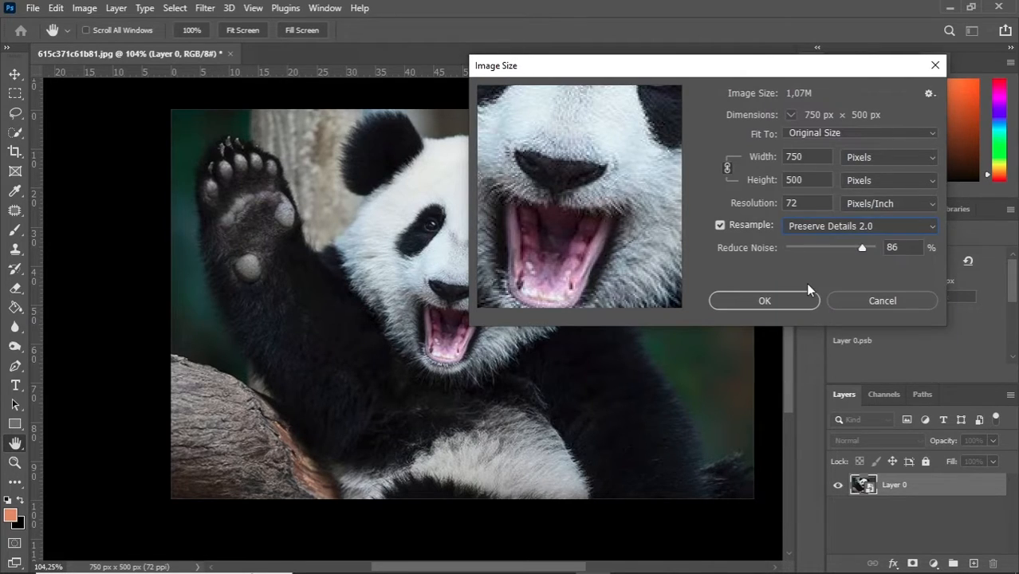
left_click_drag(841, 254, 777, 253)
mouse_move(612, 196)
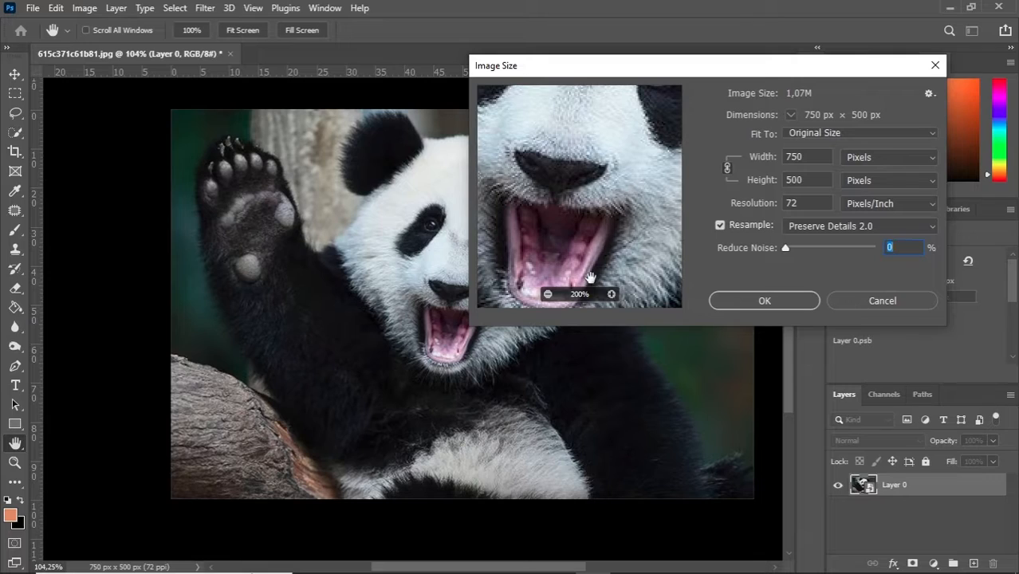
left_click(547, 294)
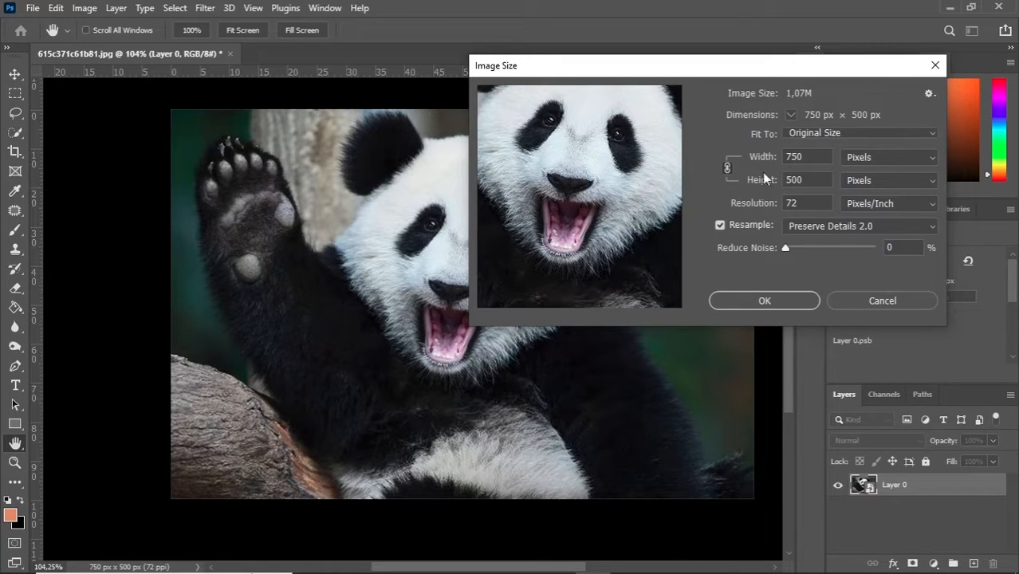
Set the image resolution to 300 pixels/inch and its width to 2500 pixels.
left_click(861, 206)
left_click(862, 212)
double_click(821, 206)
type("300")
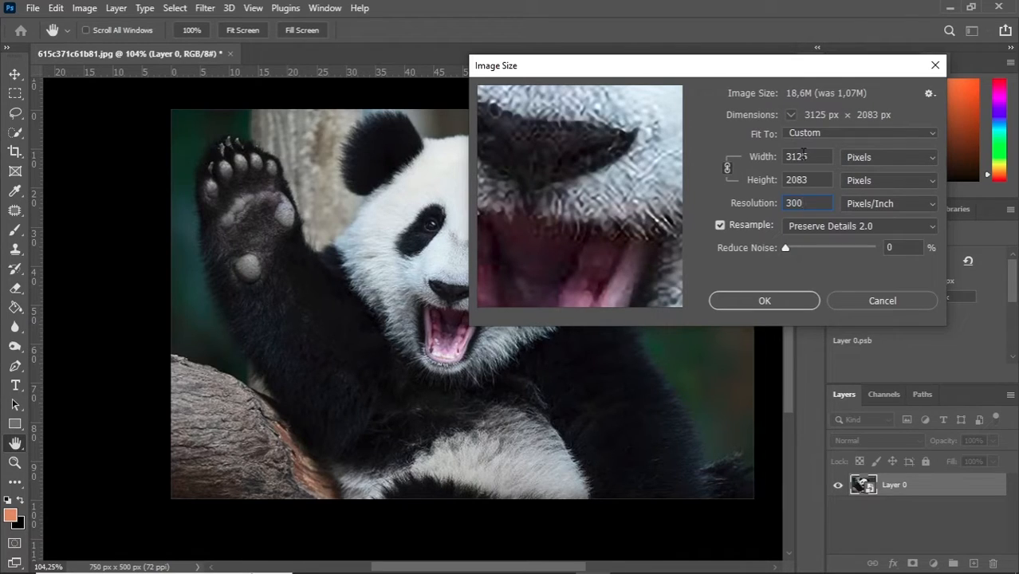
double_click(803, 156)
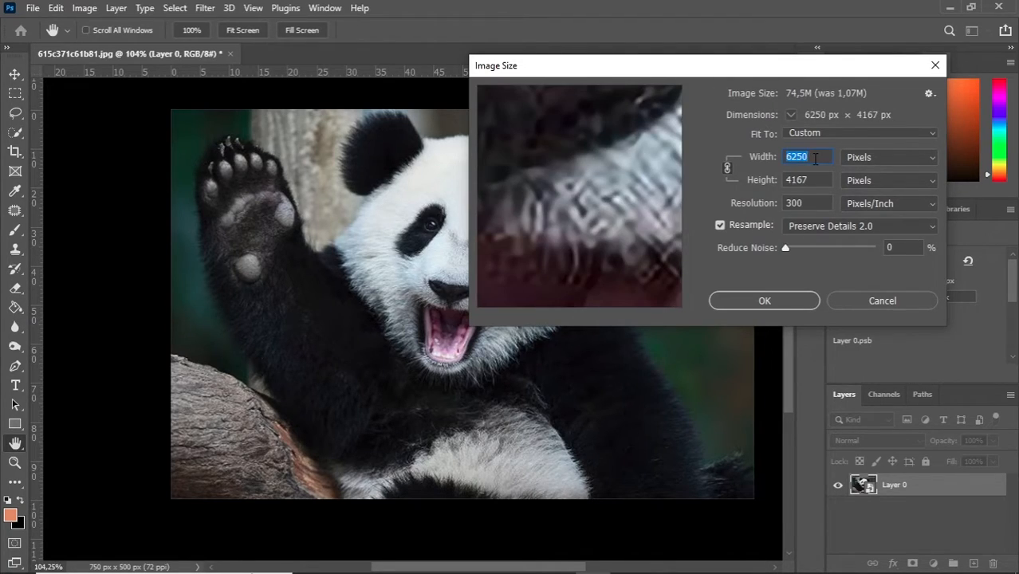
type("2500")
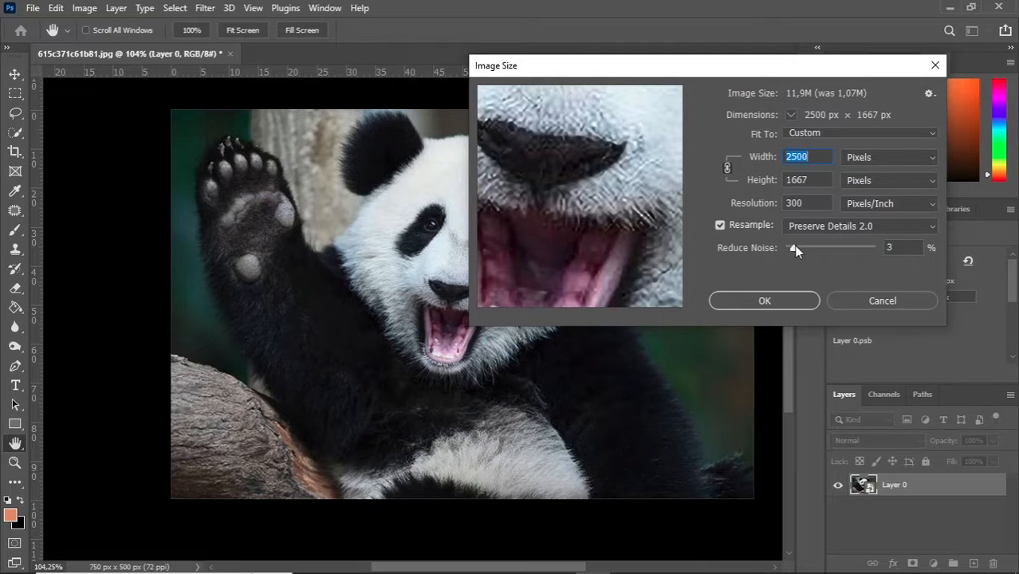
Compare the resize preview with noise reduction at 98% and at 0%.
left_click_drag(785, 247, 838, 248)
mouse_move(641, 210)
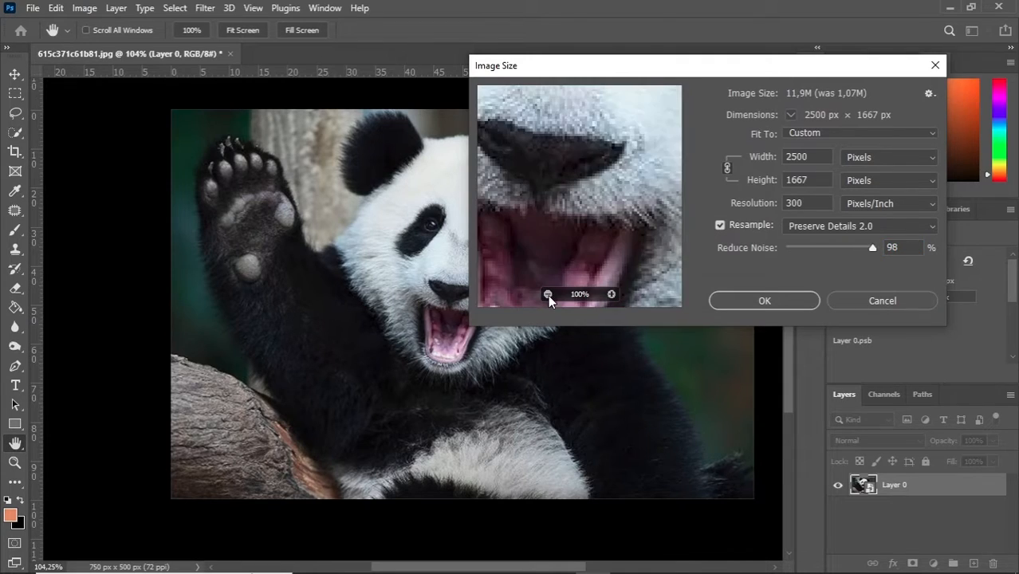
type("0")
mouse_move(606, 175)
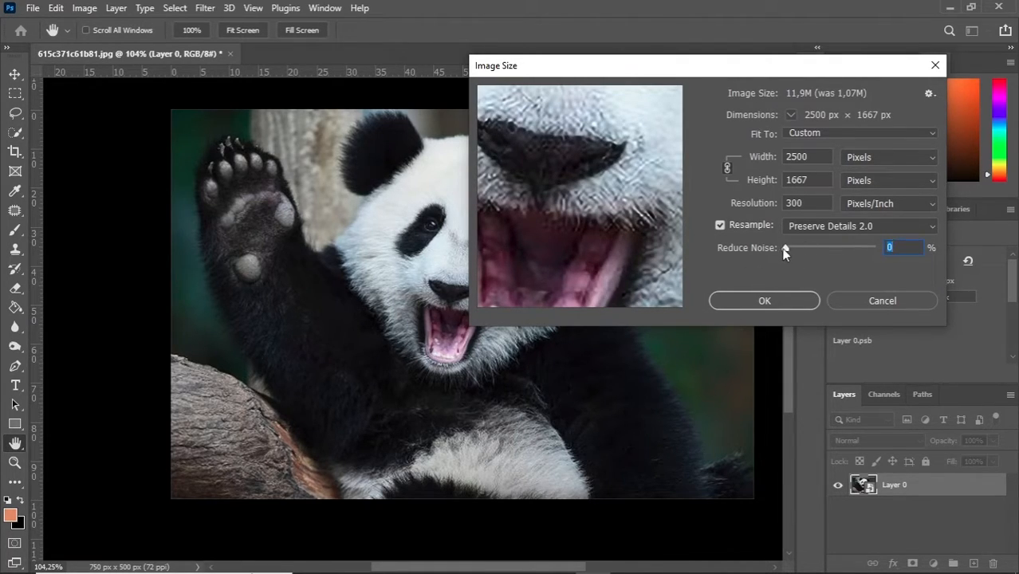
Set noise reduction to 70% and apply the new image size.
left_click_drag(787, 248, 860, 250)
left_click_drag(848, 248, 852, 248)
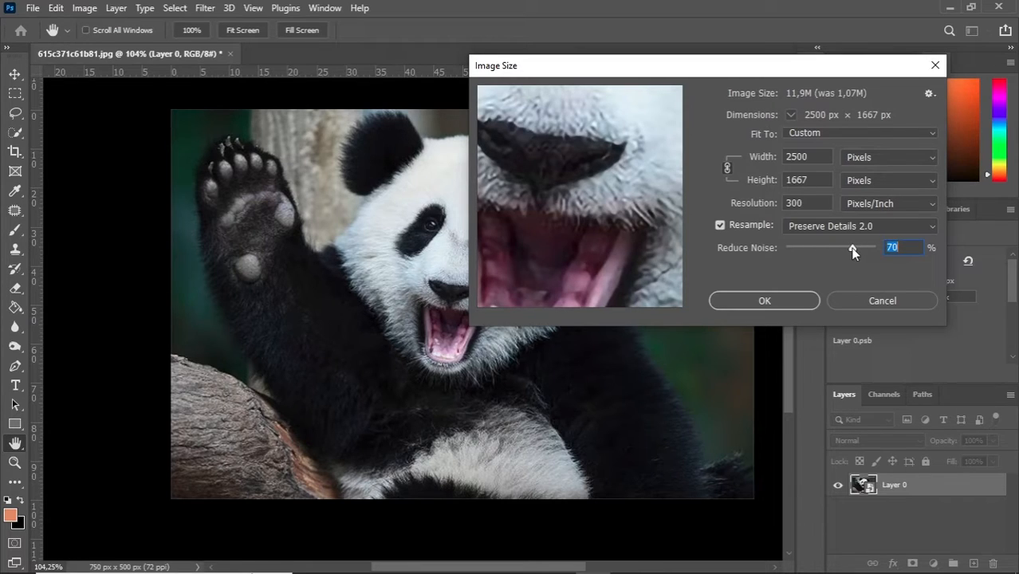
left_click(779, 296)
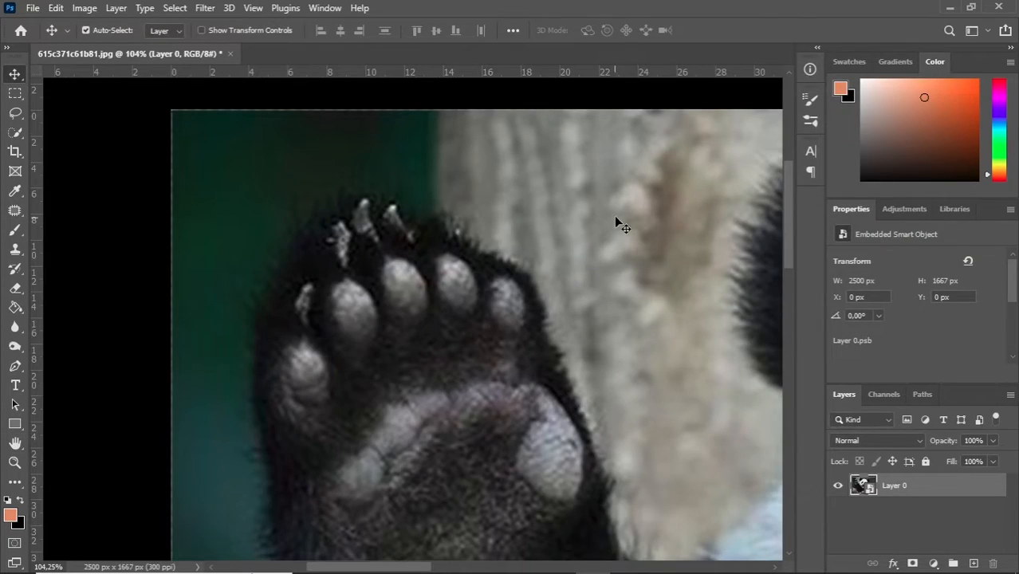
Inspect the upscaled panda up close and duplicate its layer.
left_click(15, 463)
left_click_drag(516, 197, 627, 217)
left_click_drag(296, 204, 363, 222)
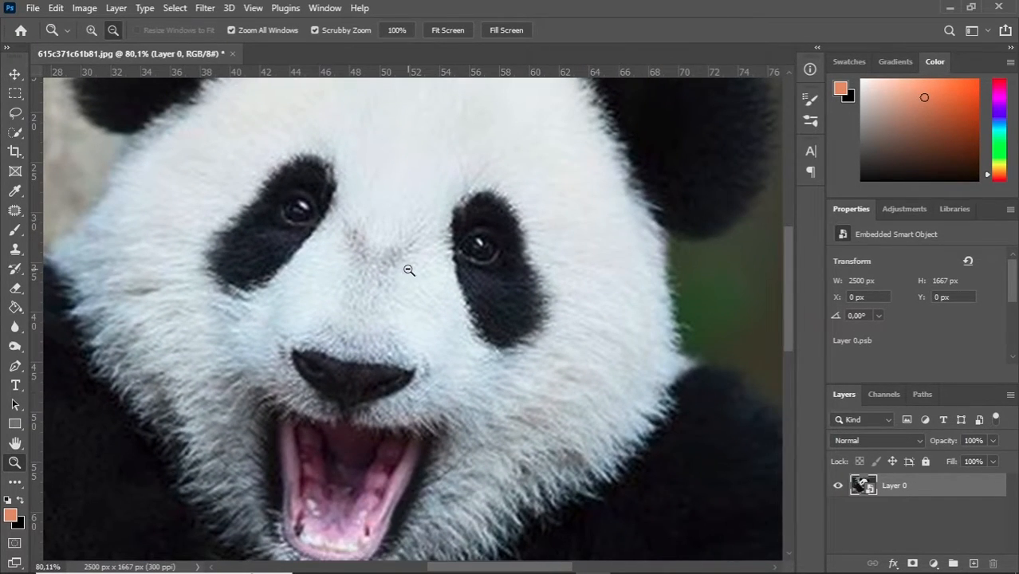
left_click_drag(409, 269, 276, 408)
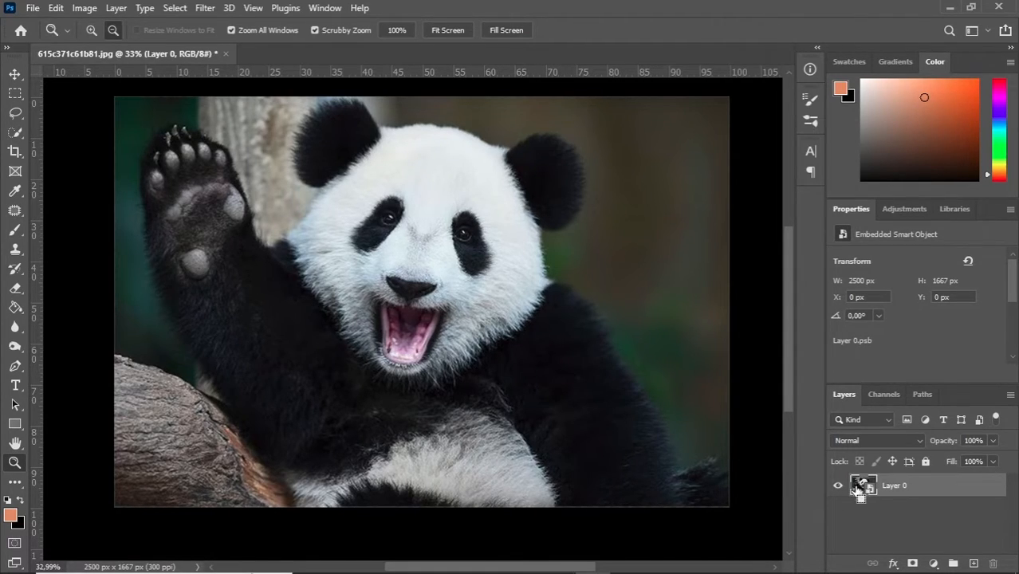
key("ctrl+j")
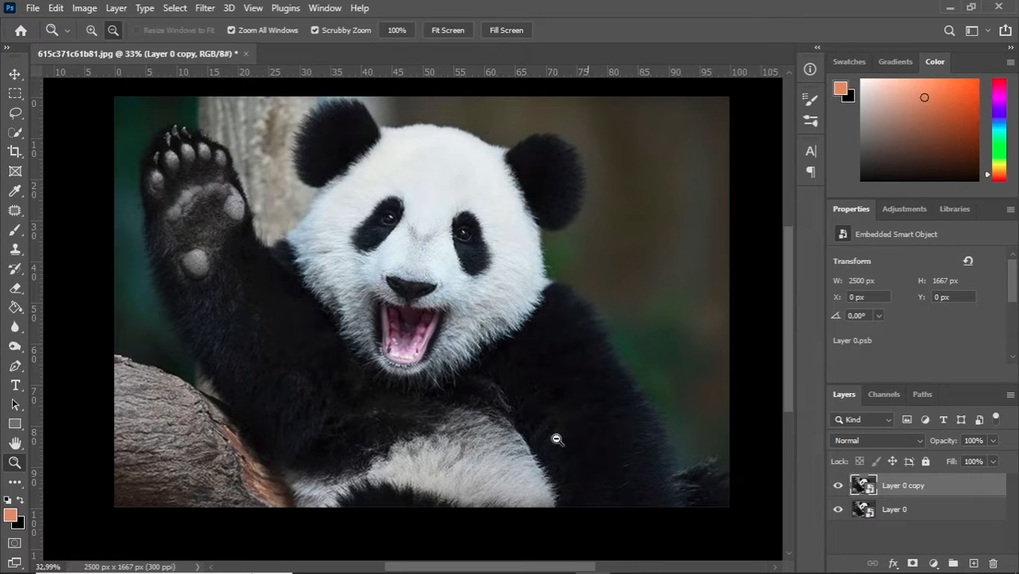
Apply a High Pass filter with a radius of 4.9 pixels to the duplicated panda layer.
left_click(212, 7)
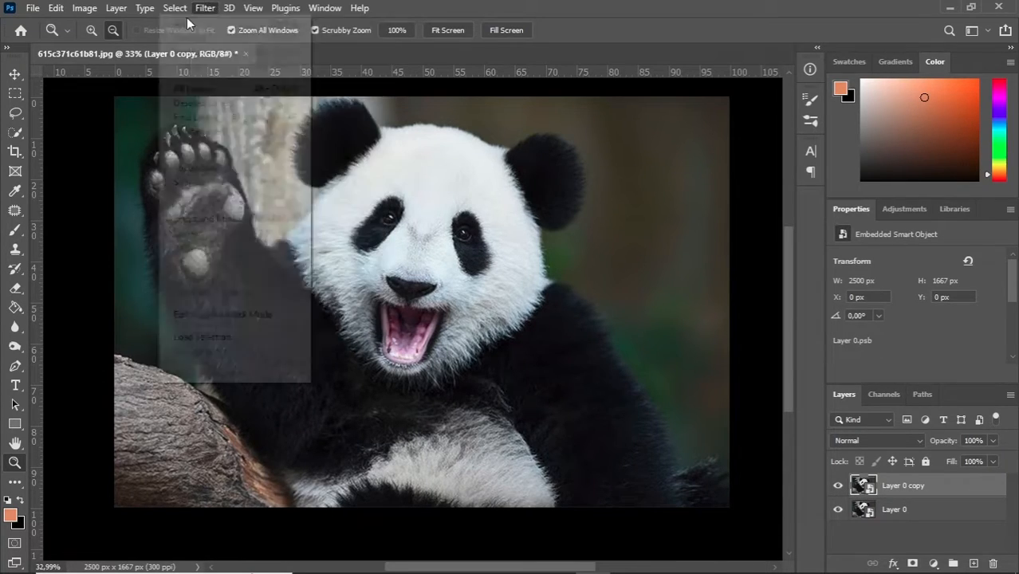
left_click(205, 8)
mouse_move(233, 325)
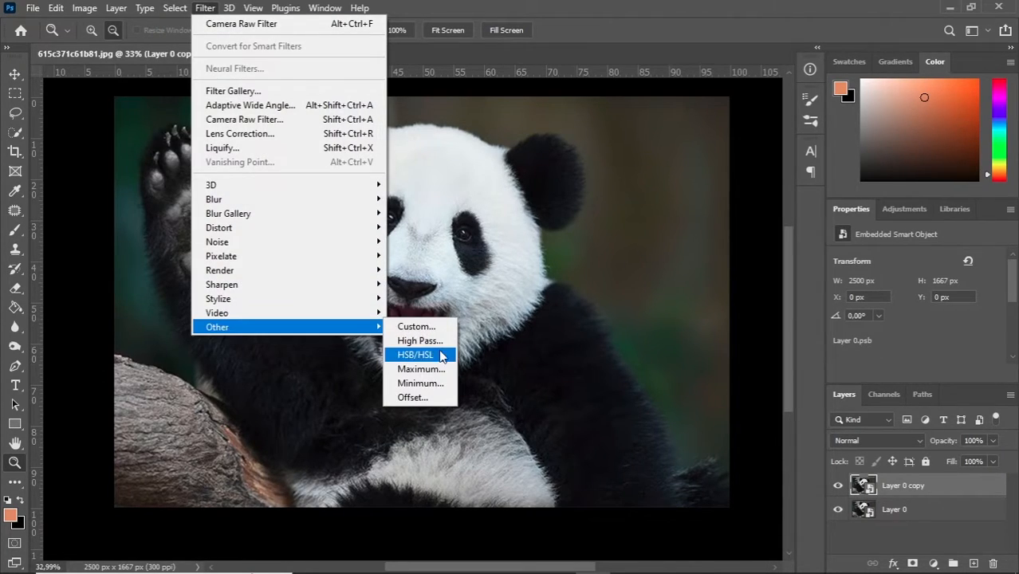
left_click(419, 341)
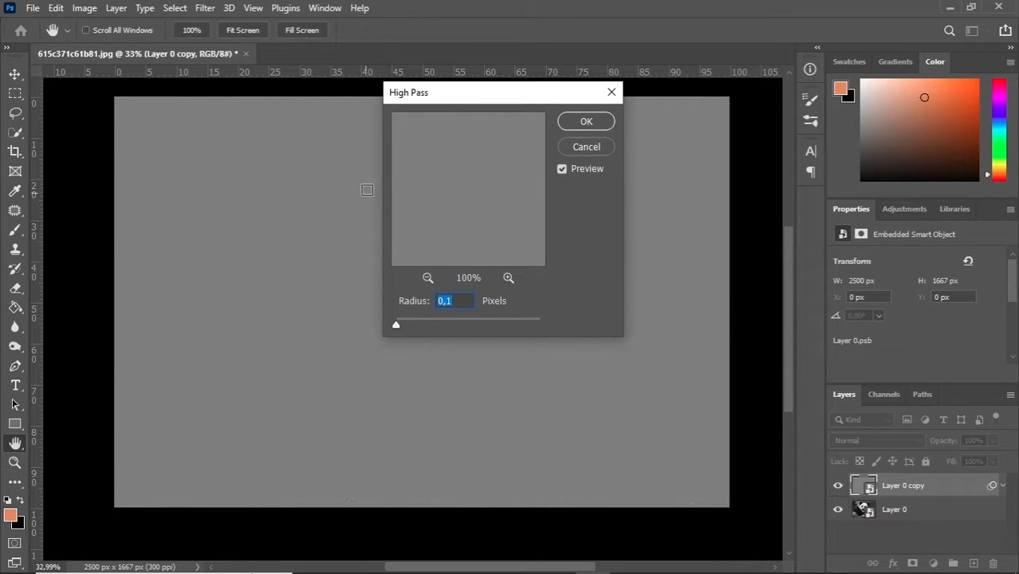
left_click_drag(432, 98, 842, 119)
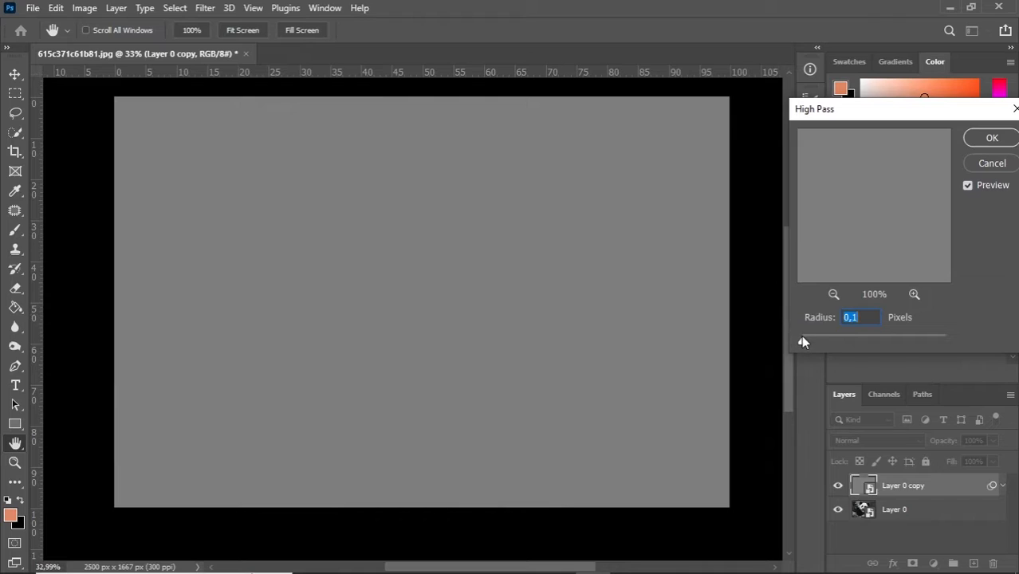
left_click_drag(800, 336, 817, 345)
left_click(819, 340)
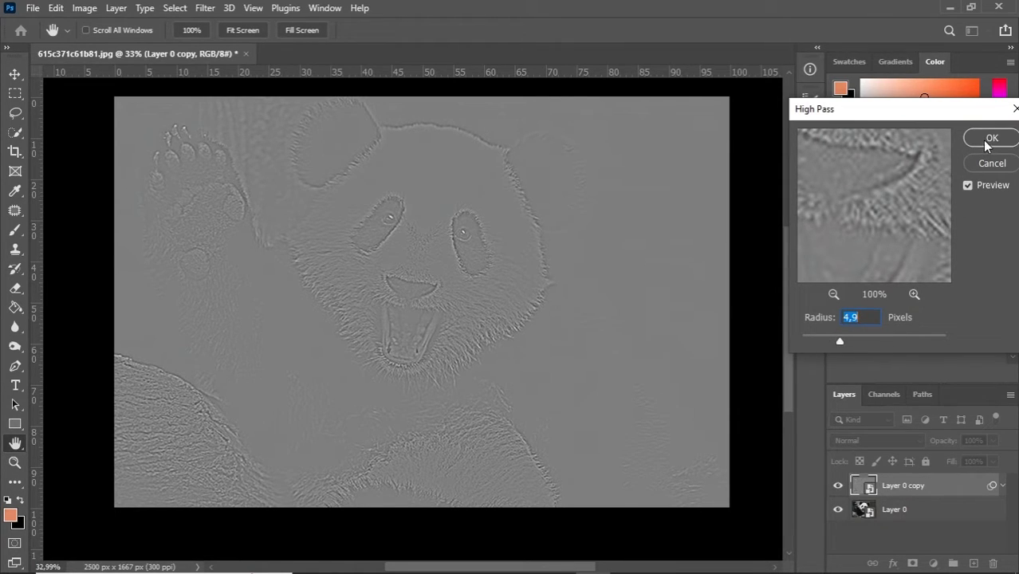
left_click(842, 340)
left_click(992, 138)
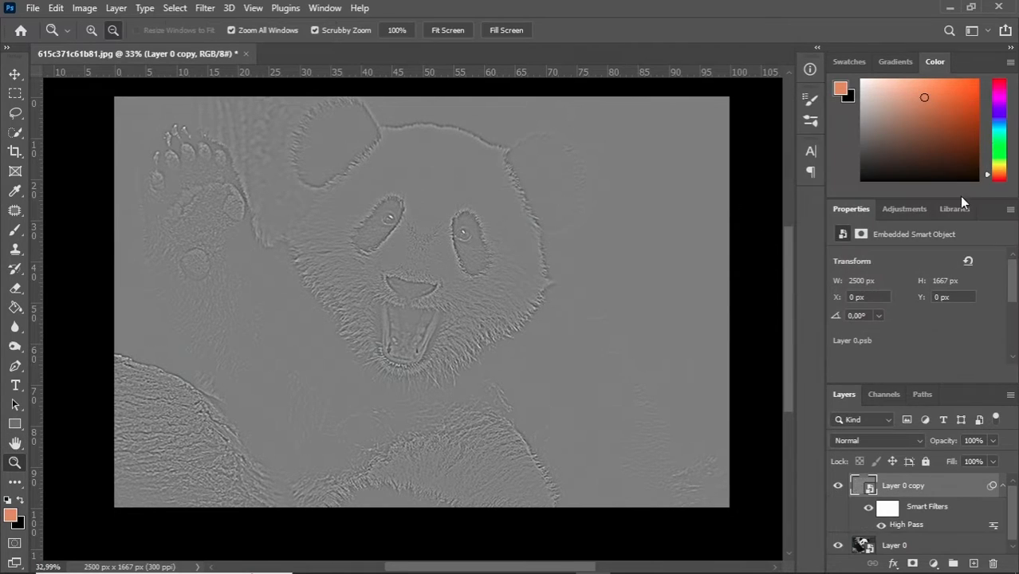
Set the High Pass layer's blend mode to Overlay.
left_click(873, 440)
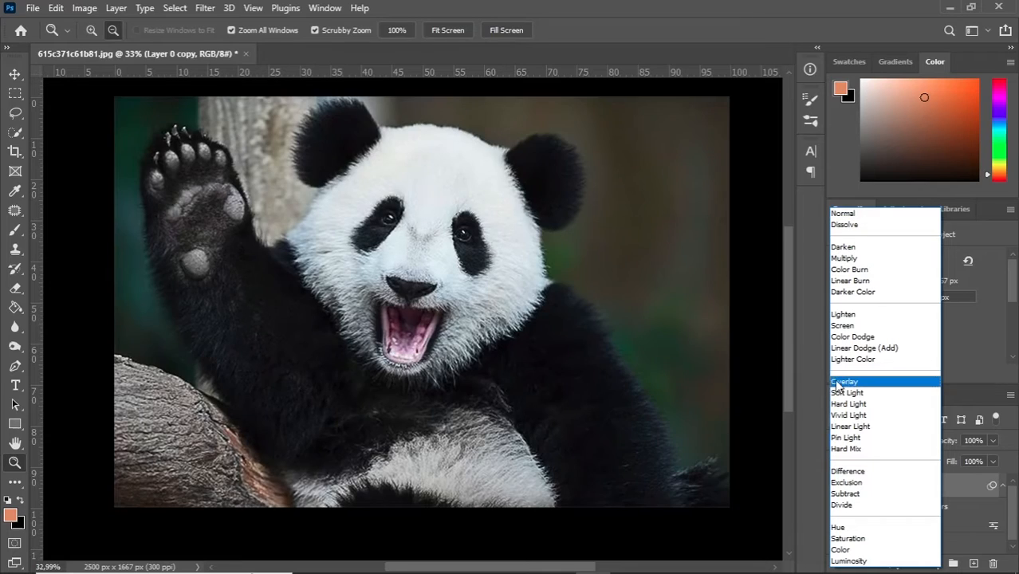
left_click(844, 382)
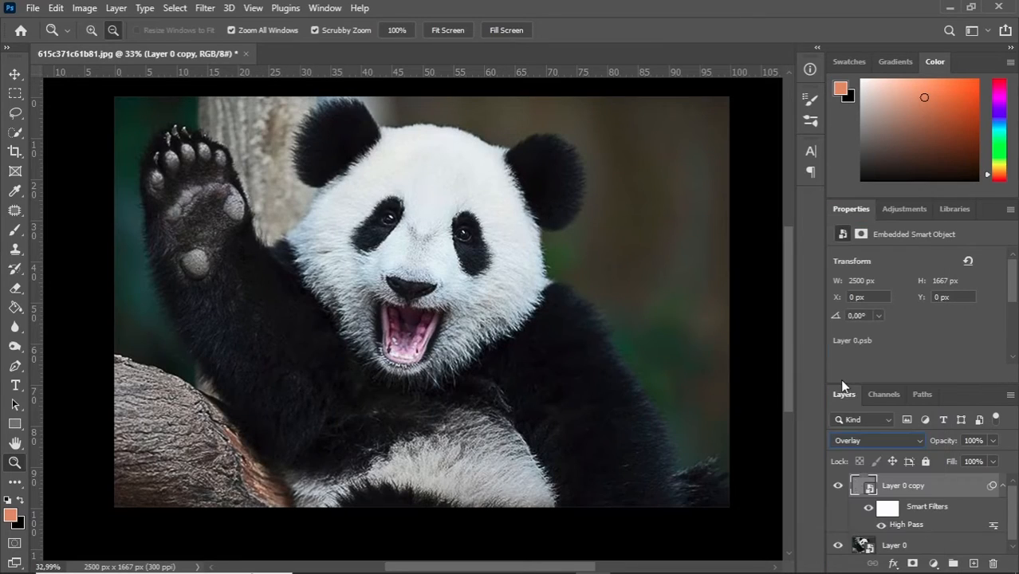
Hide the High Pass layer to compare the fur detail around the panda's cheek up close.
left_click_drag(558, 272, 601, 229)
left_click(600, 229)
left_click(838, 486)
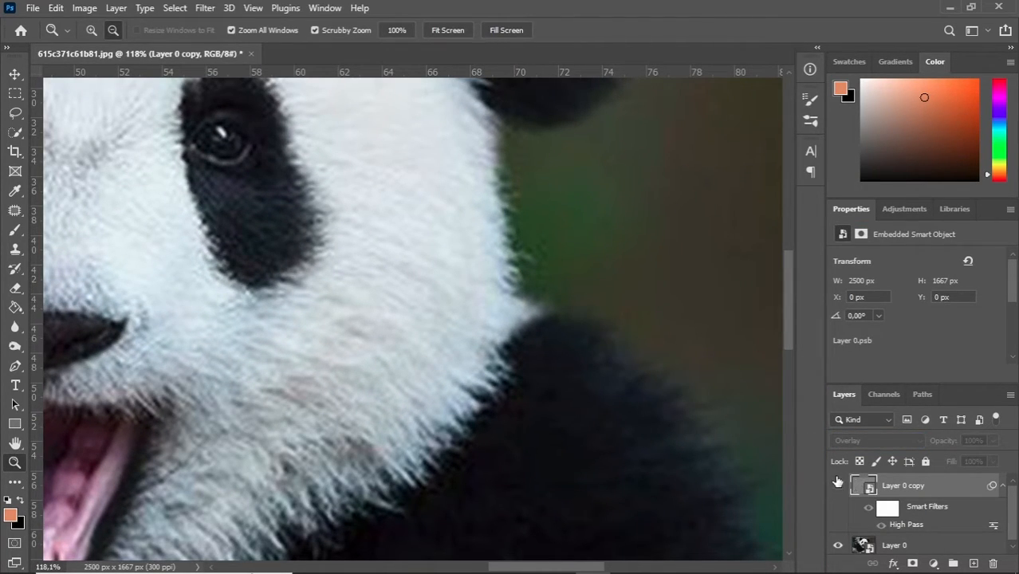
Show the High Pass layer again and toggle its visibility to compare the panda's sharpness up close and across the whole image.
left_click(839, 486)
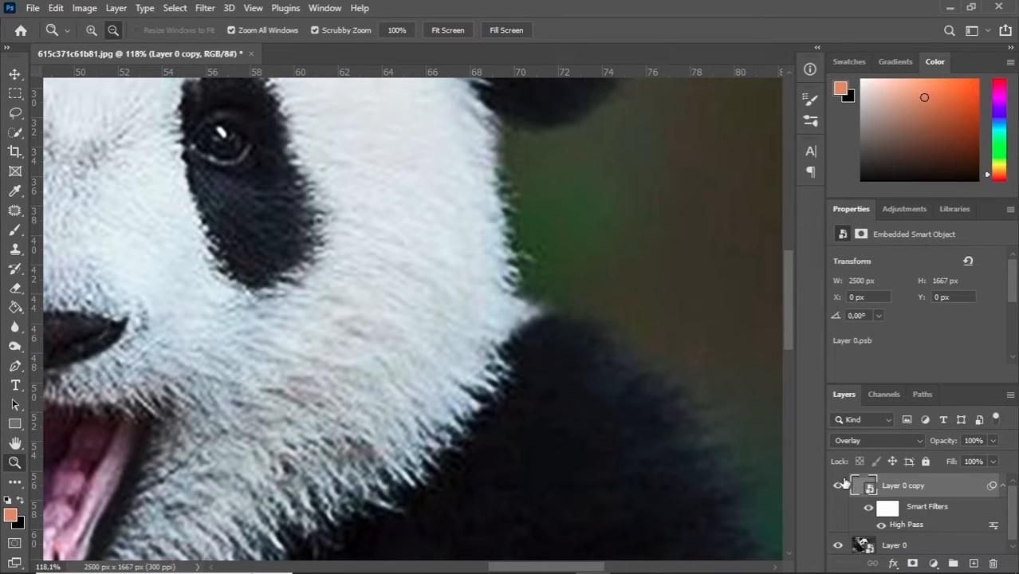
left_click(839, 486)
left_click(839, 486)
left_click(839, 487)
left_click(843, 486)
left_click_drag(642, 139, 549, 255)
left_click_drag(789, 282, 797, 257)
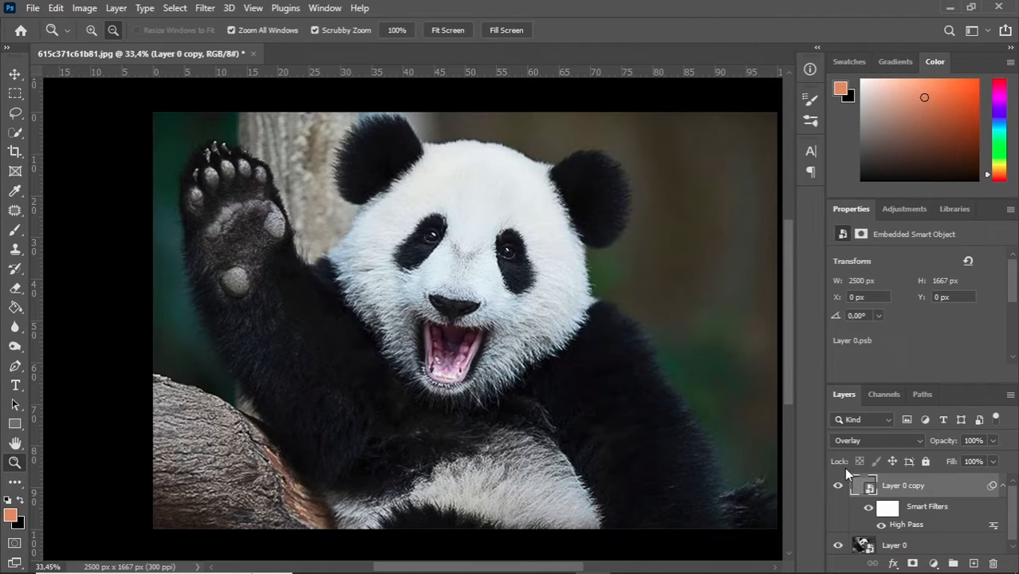
Merge a stamped copy of all visible layers into a new layer and convert it to a smart object for smart filters.
key("ctrl+alt+shift+e")
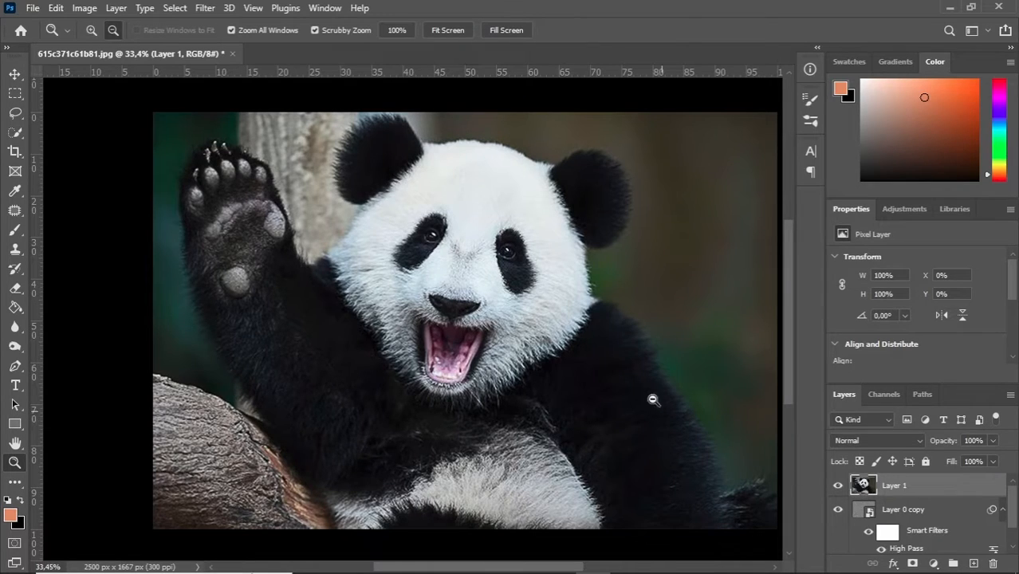
left_click(205, 8)
left_click(231, 46)
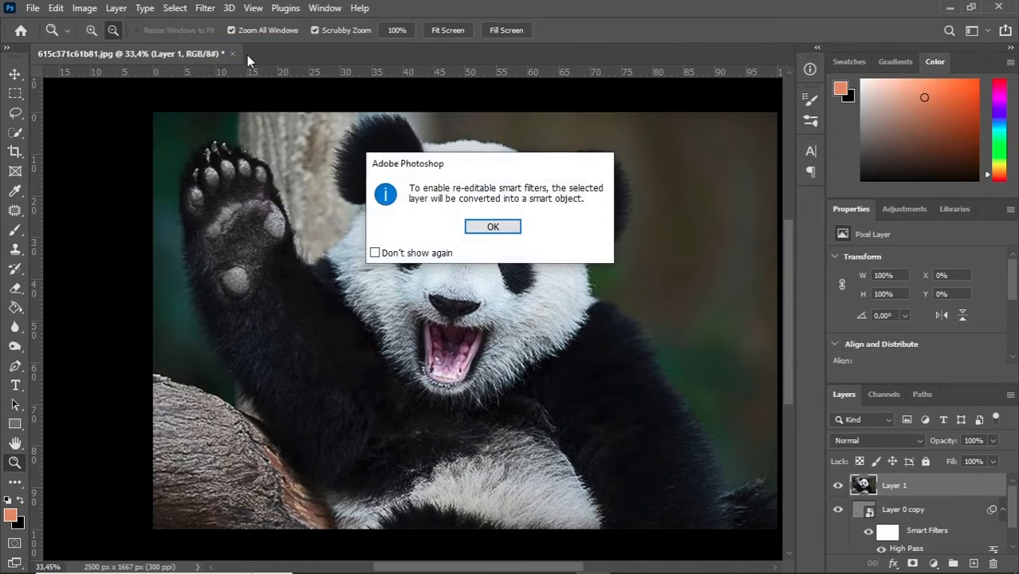
key("Return")
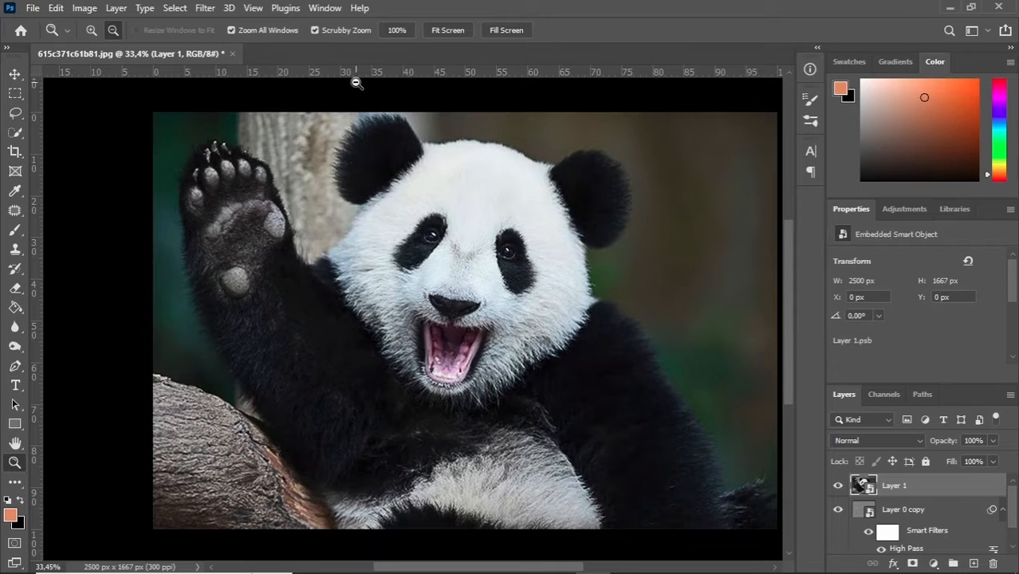
Apply a Camera Raw filter to the merged layer with Contrast +14, Texture +19, Clarity +16 and Dehaze +19.
left_click(205, 8)
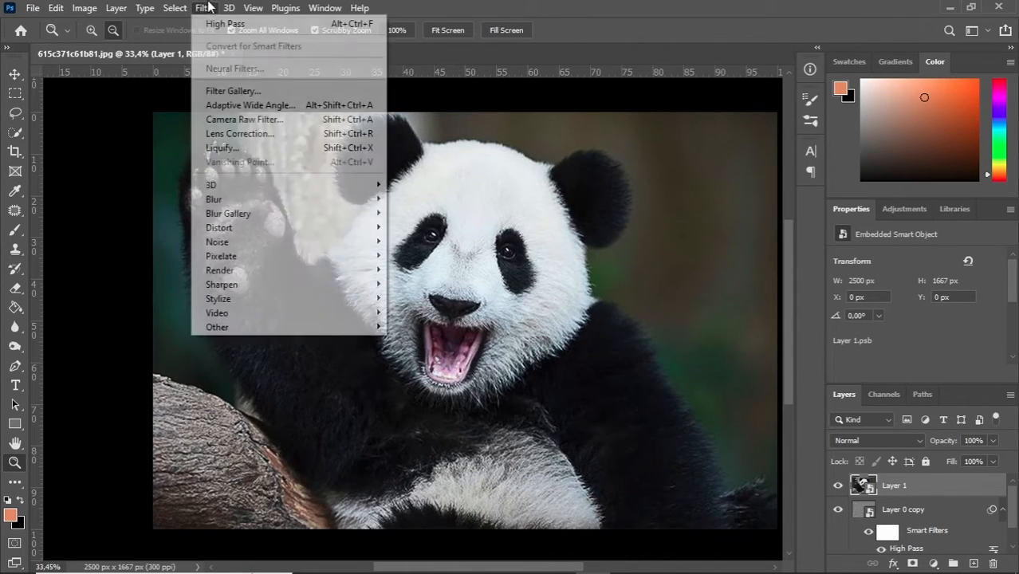
left_click(240, 120)
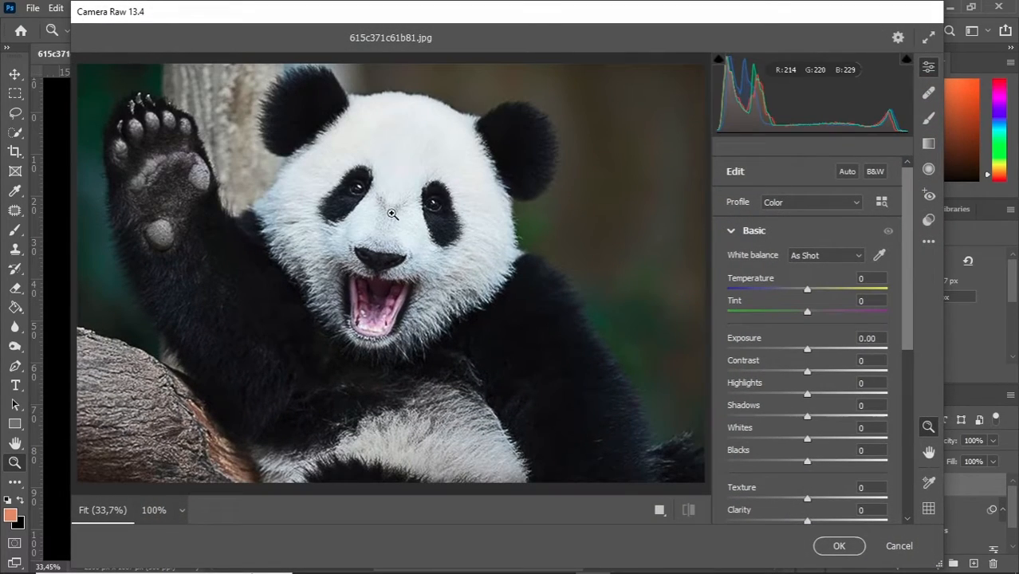
left_click_drag(807, 374, 819, 427)
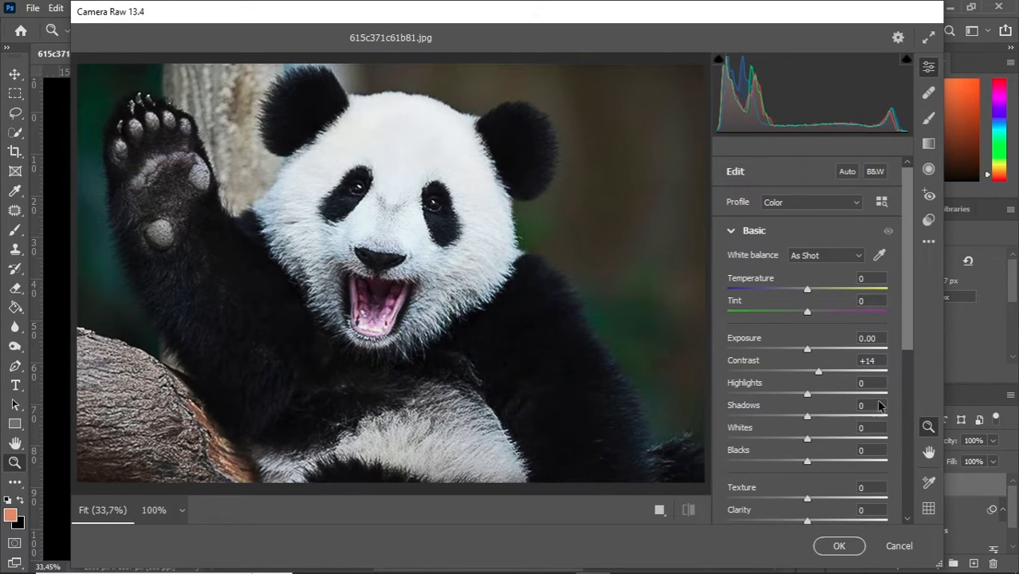
scroll(911, 343, "down", 3)
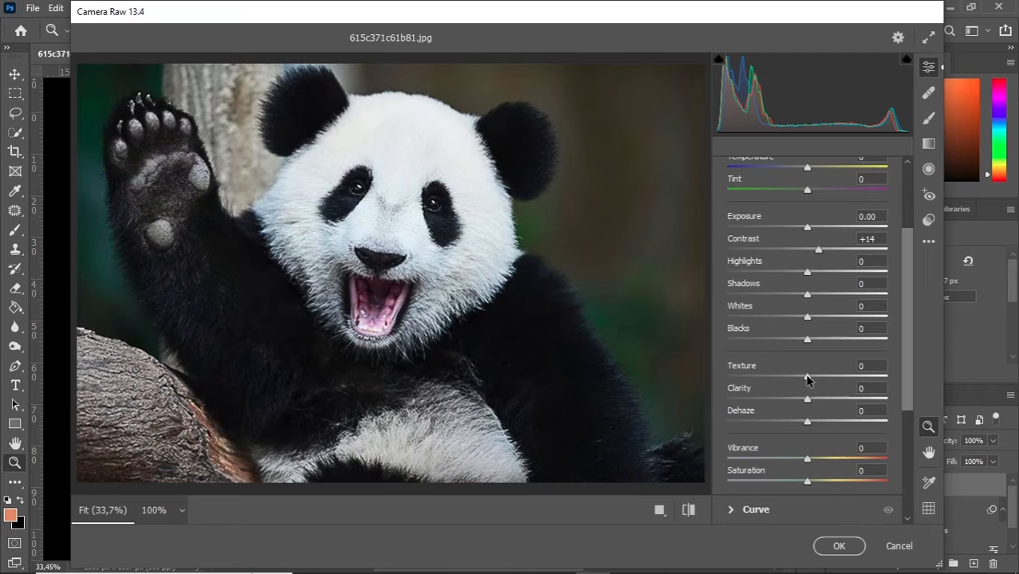
left_click_drag(808, 378, 825, 465)
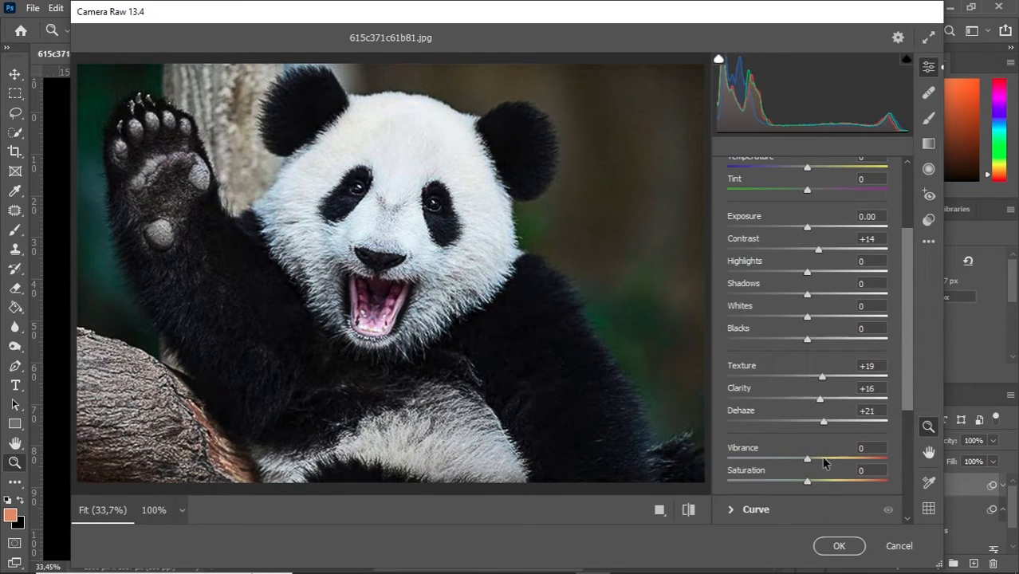
left_click(829, 546)
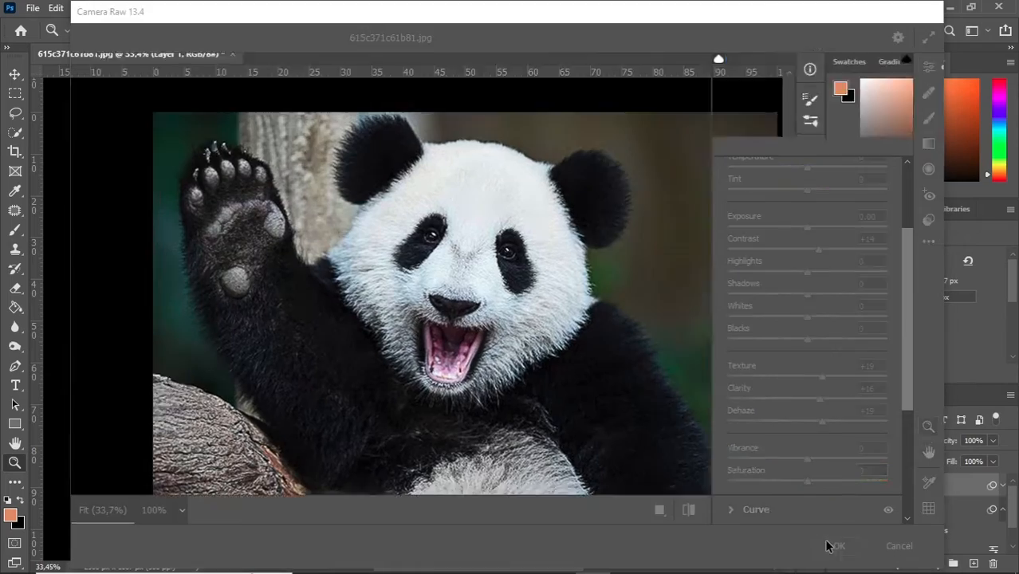